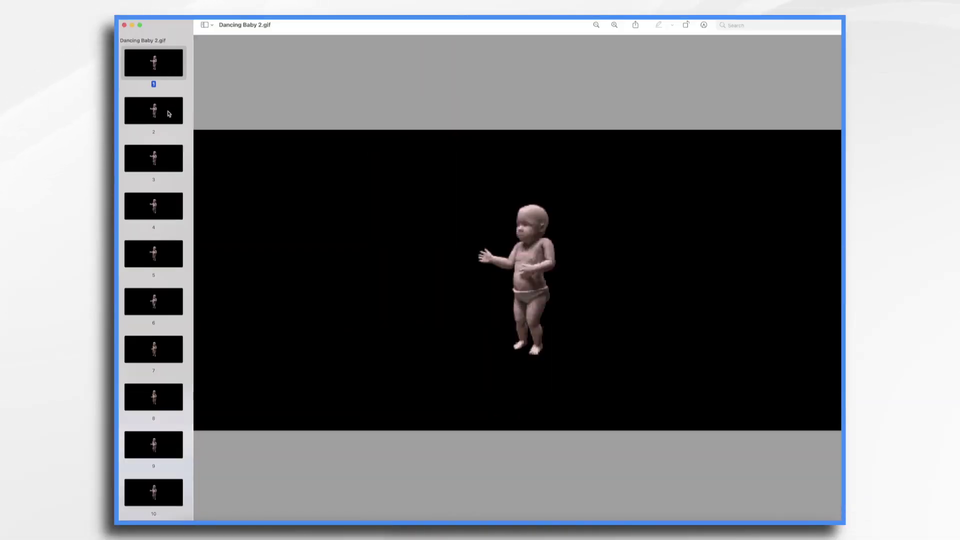
Step: Step through Dancing Baby 2.gif's frames in Preview, from frame 2 onward to frame 22
{"action": "left_click", "coordinate": [169, 114]}
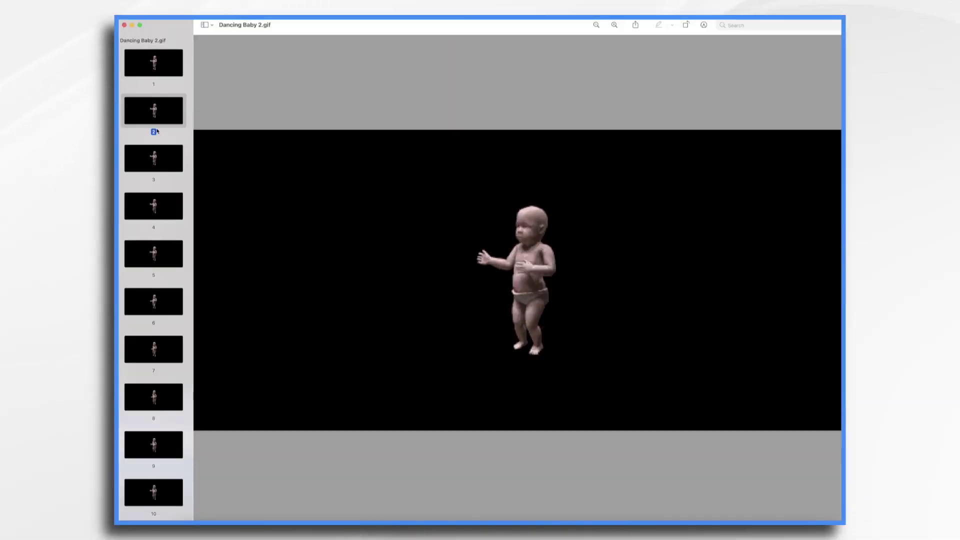
{"action": "left_click", "coordinate": [158, 155]}
{"action": "left_click", "coordinate": [165, 208]}
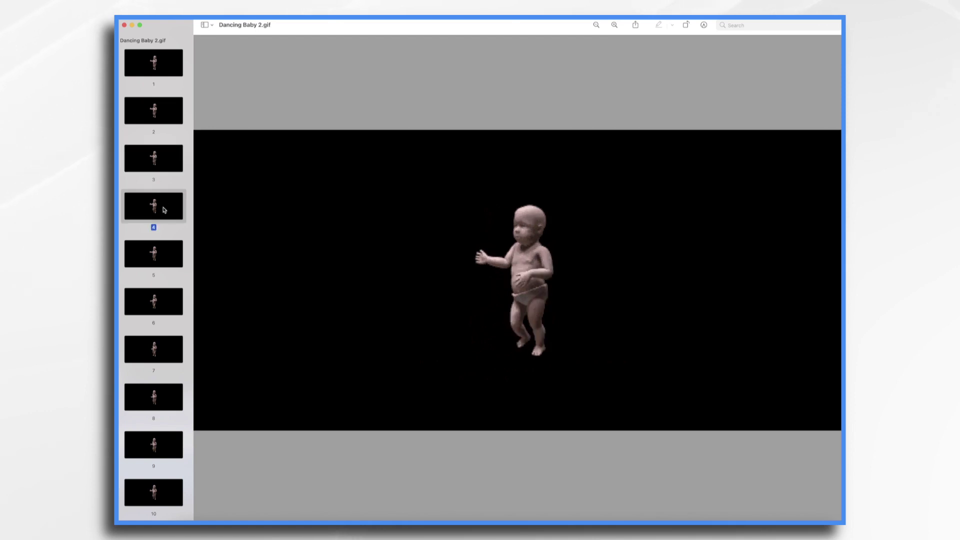
{"action": "left_click", "coordinate": [165, 247]}
{"action": "key", "text": "Down"}
{"action": "key", "text": "Down"}
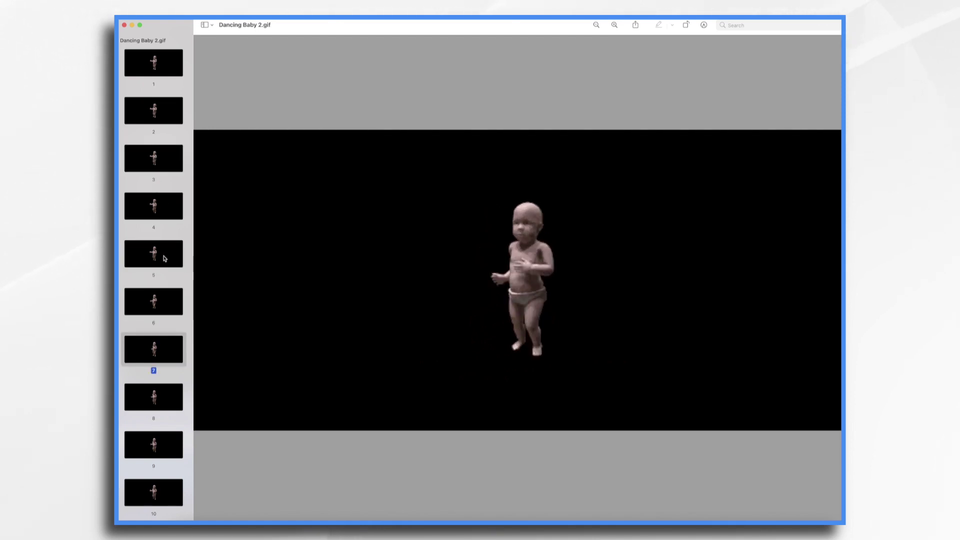
{"action": "key", "text": "Down"}
{"action": "key", "text": "Down"}
{"action": "key", "text": "Down"}
{"action": "key", "text": "Down"}
{"action": "key", "text": "Down"}
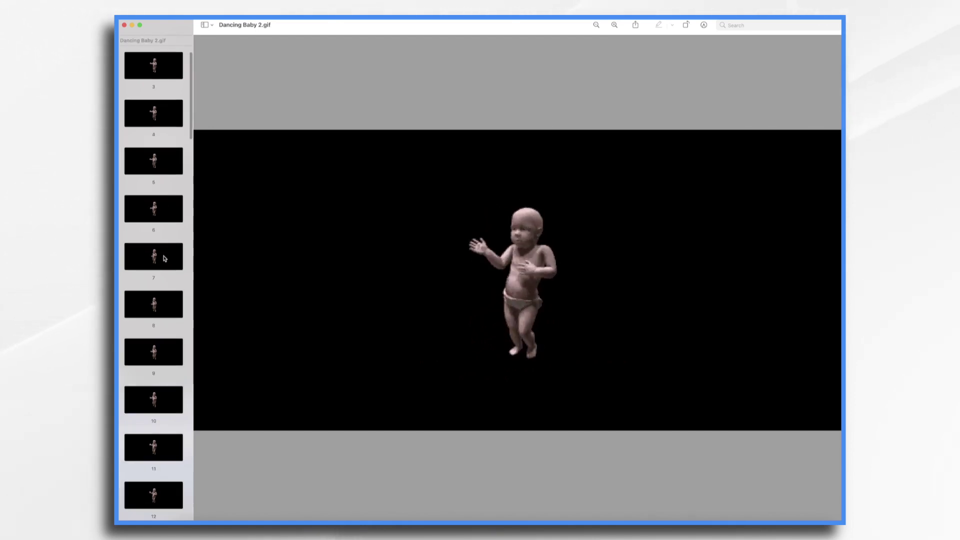
{"action": "key", "text": "Down"}
{"action": "key", "text": "Down"}
{"action": "key", "text": "Down"}
{"action": "key", "text": "Down"}
{"action": "key", "text": "Down"}
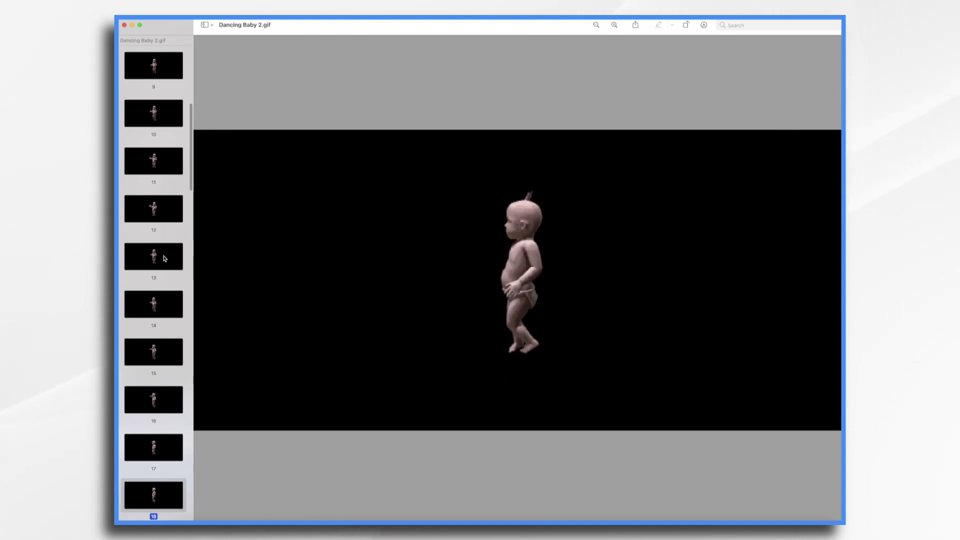
{"action": "key", "text": "Down"}
{"action": "key", "text": "Down"}
{"action": "key", "text": "Down"}
{"action": "key", "text": "Down"}
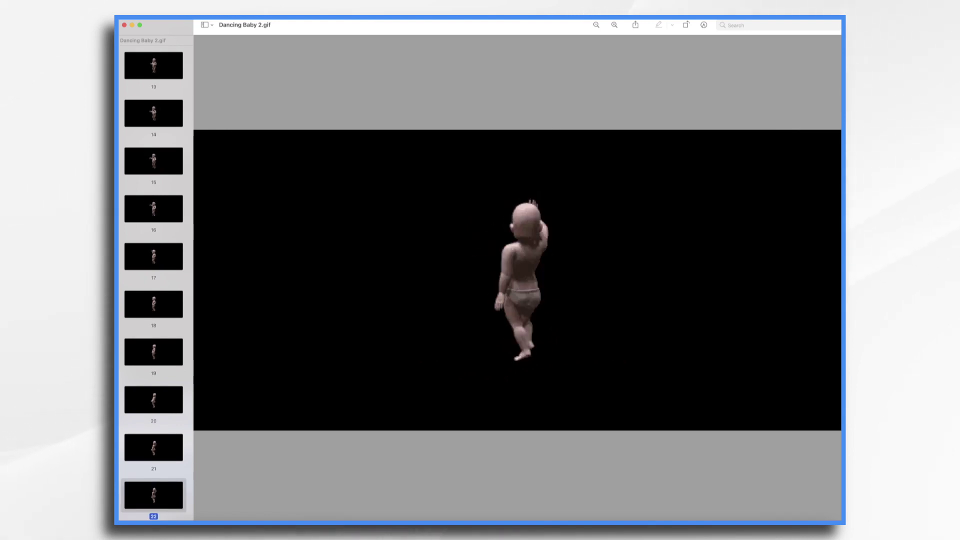
{"action": "scroll", "coordinate": [176, 64], "scroll_direction": "up", "scroll_amount": 10}
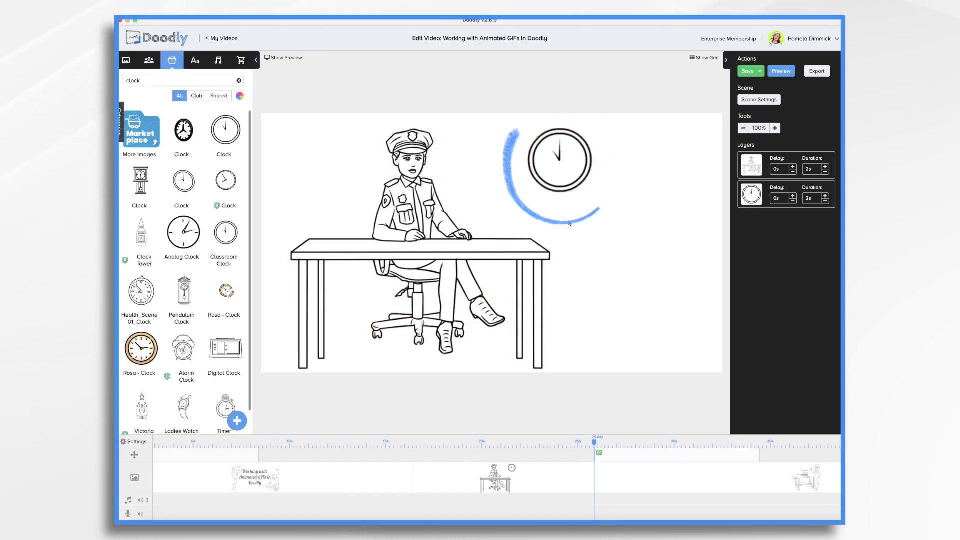
Step: Preview the policewoman-at-desk scene's drawing animation, then select its wall clock drawing
{"action": "right_click", "coordinate": [552, 477]}
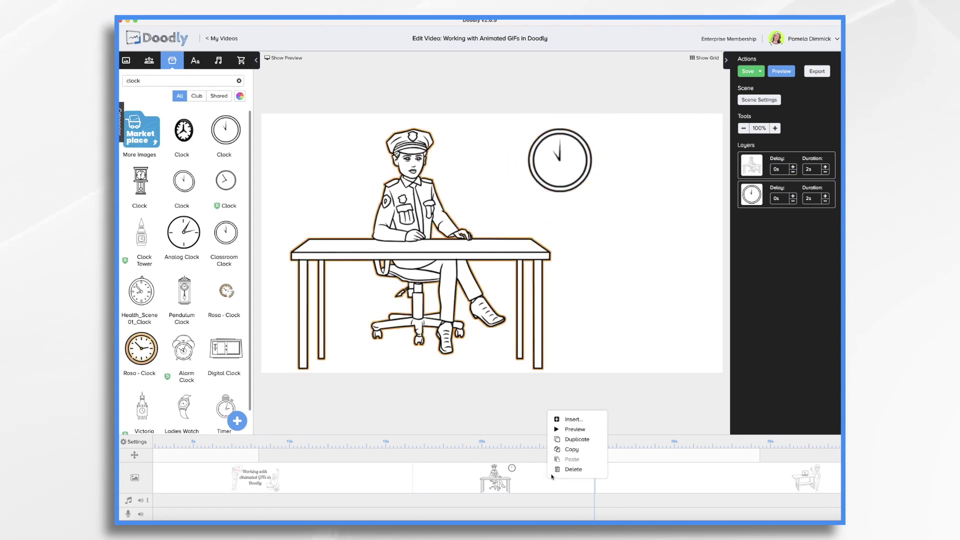
{"action": "left_click", "coordinate": [558, 428]}
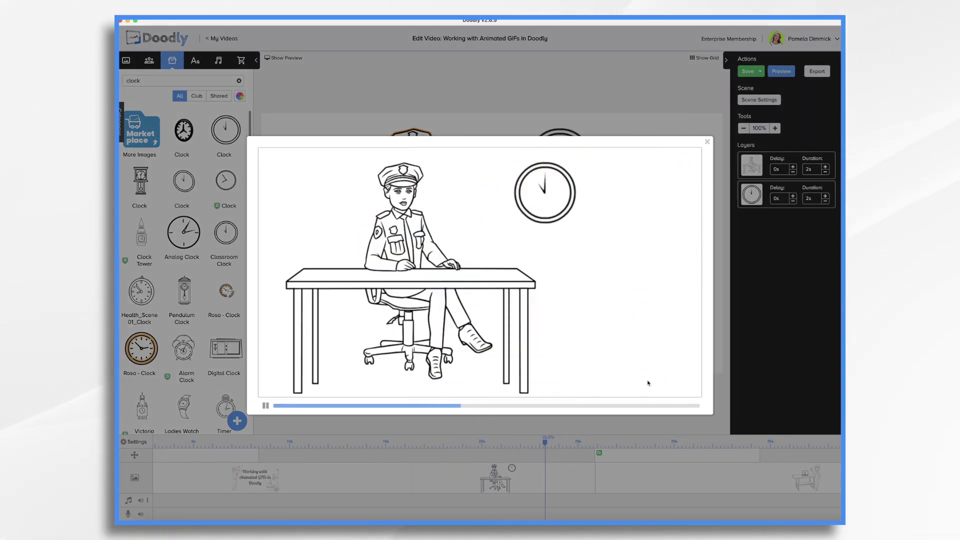
{"action": "left_click", "coordinate": [707, 142]}
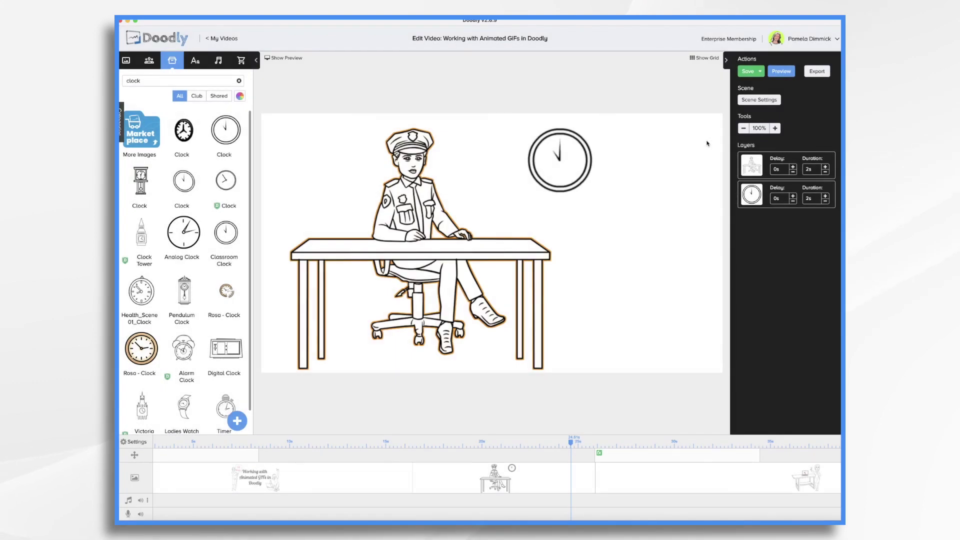
{"action": "left_click", "coordinate": [577, 164]}
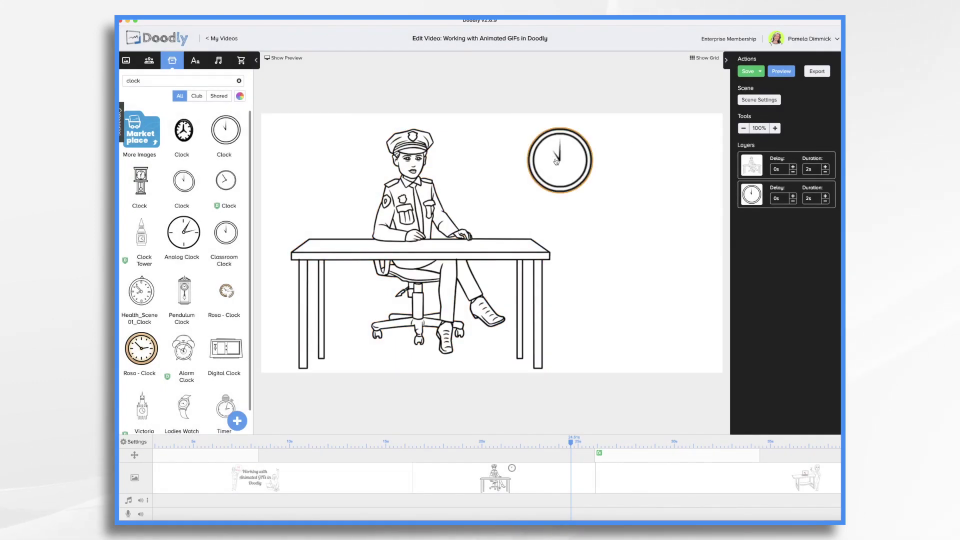
Step: Upload ClockGif.gif from the Week 2 Source Videos folder as a new custom prop in the policewoman scene
{"action": "left_click", "coordinate": [450, 250]}
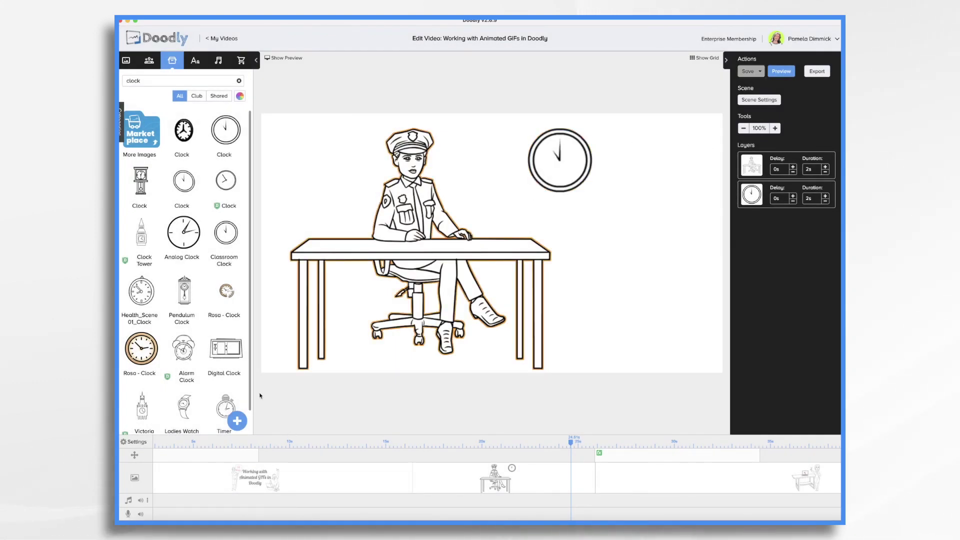
{"action": "left_click", "coordinate": [242, 424]}
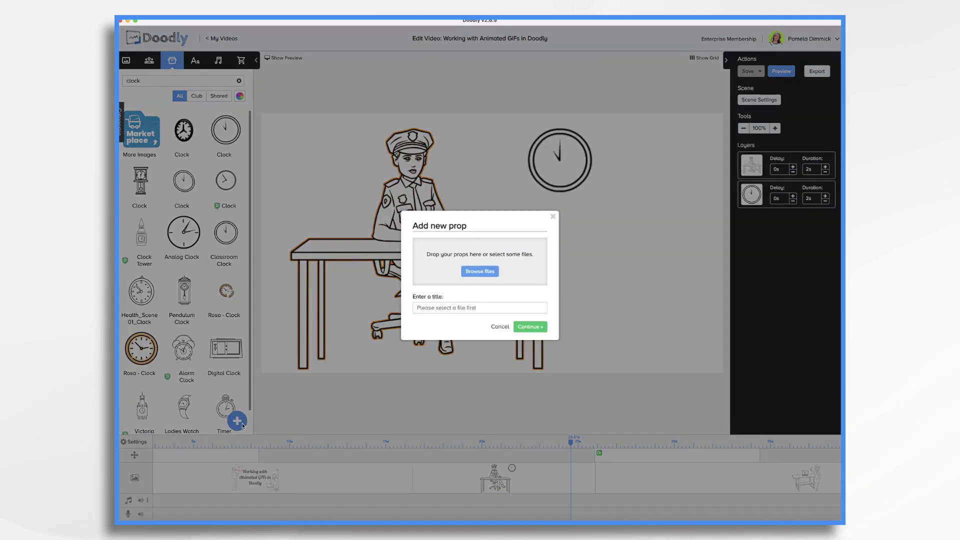
{"action": "left_click", "coordinate": [494, 273]}
{"action": "double_click", "coordinate": [456, 231]}
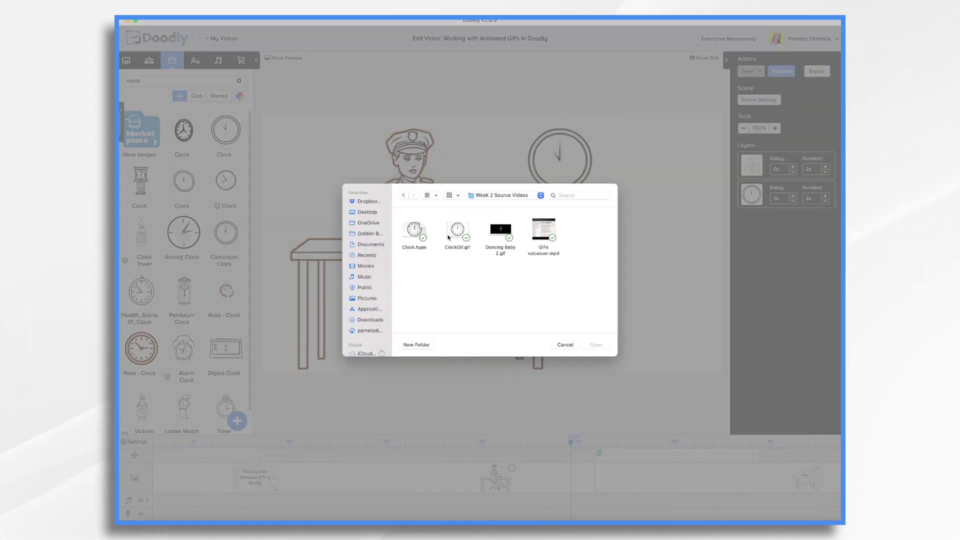
{"action": "left_click", "coordinate": [452, 233]}
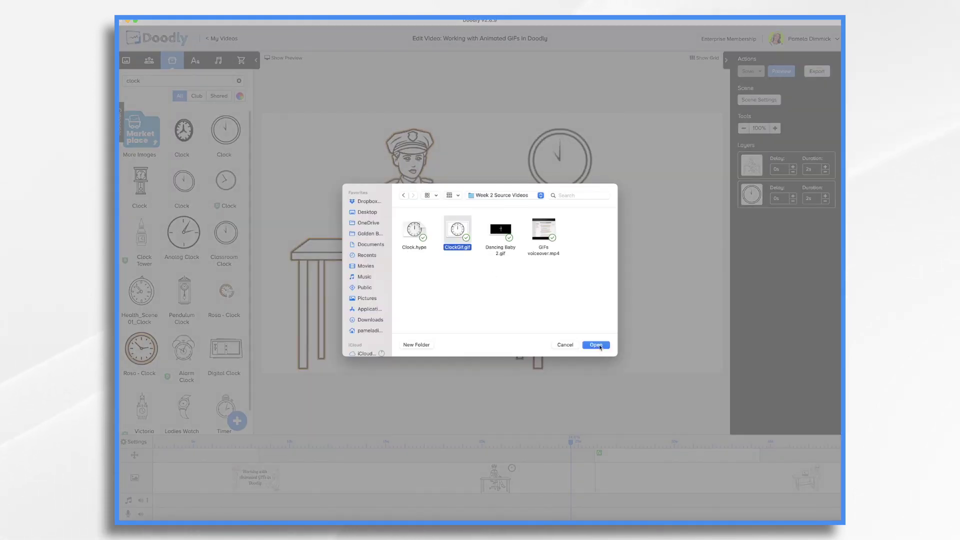
{"action": "left_click", "coordinate": [596, 345]}
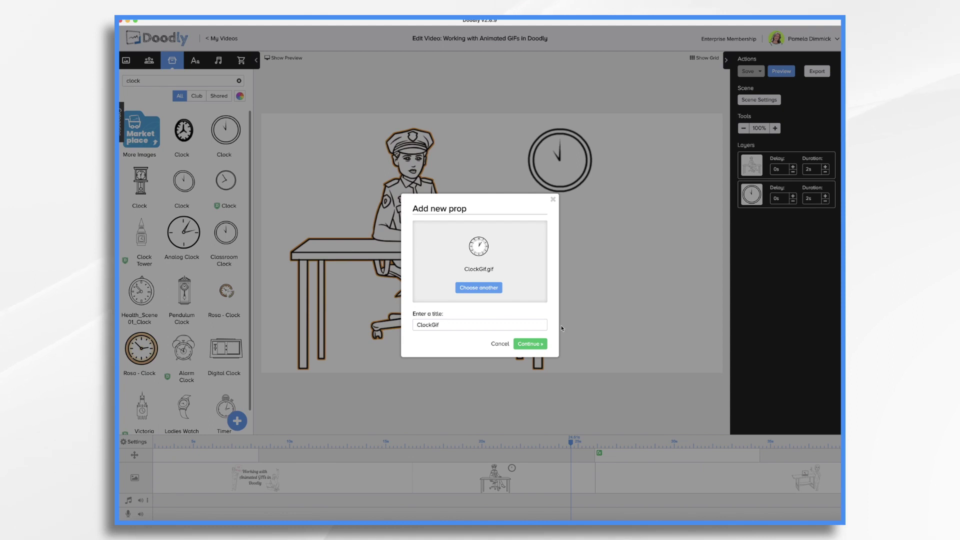
{"action": "left_click", "coordinate": [530, 344]}
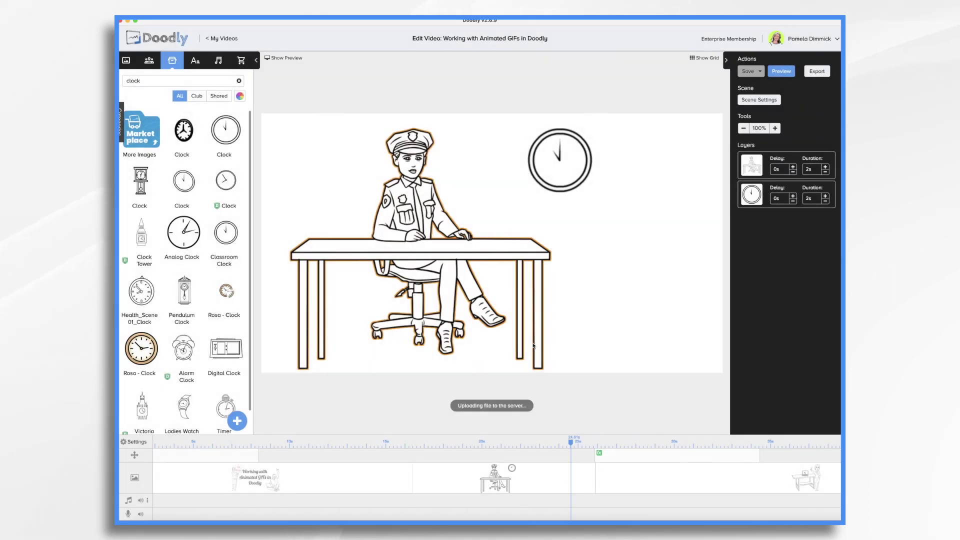
Step: Shrink the GIF clock onto the wall and delete the original static clock layer
{"action": "left_click_drag", "start_coordinate": [520, 229], "coordinate": [560, 183]}
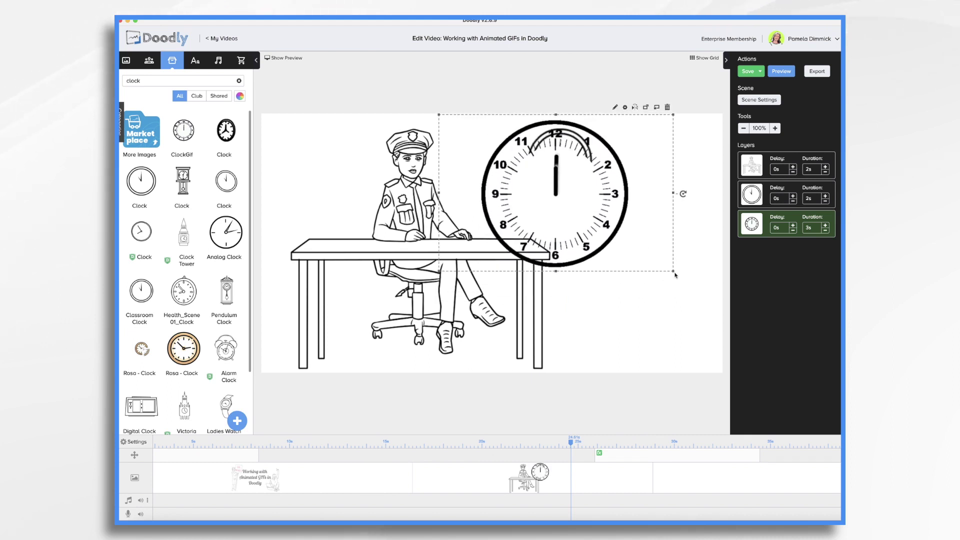
{"action": "left_click_drag", "start_coordinate": [674, 276], "coordinate": [616, 233]}
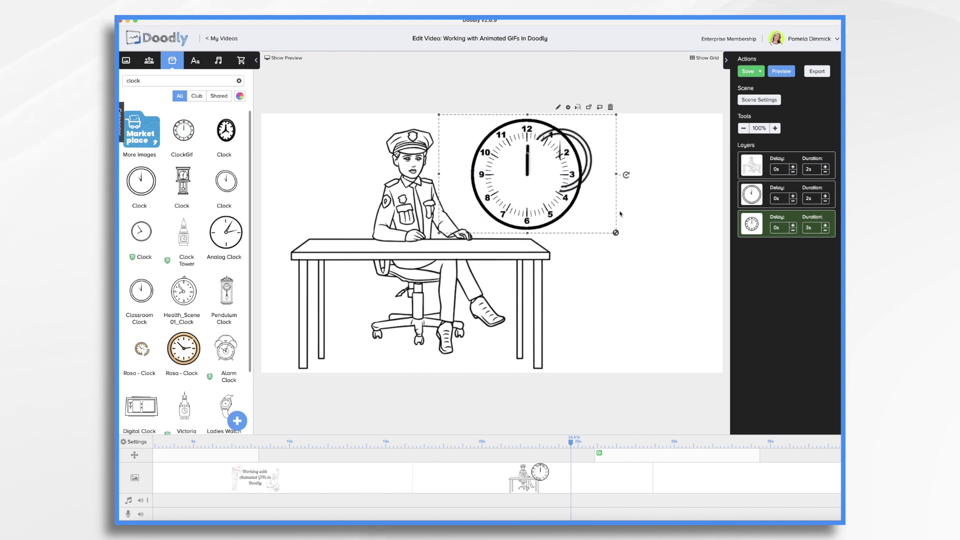
{"action": "left_click", "coordinate": [756, 197]}
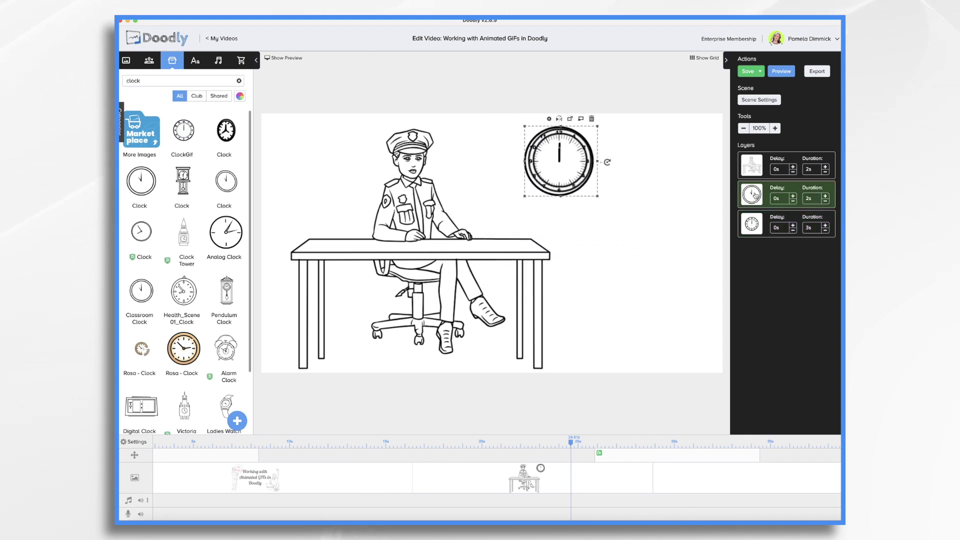
{"action": "left_click", "coordinate": [591, 119]}
{"action": "left_click", "coordinate": [505, 294]}
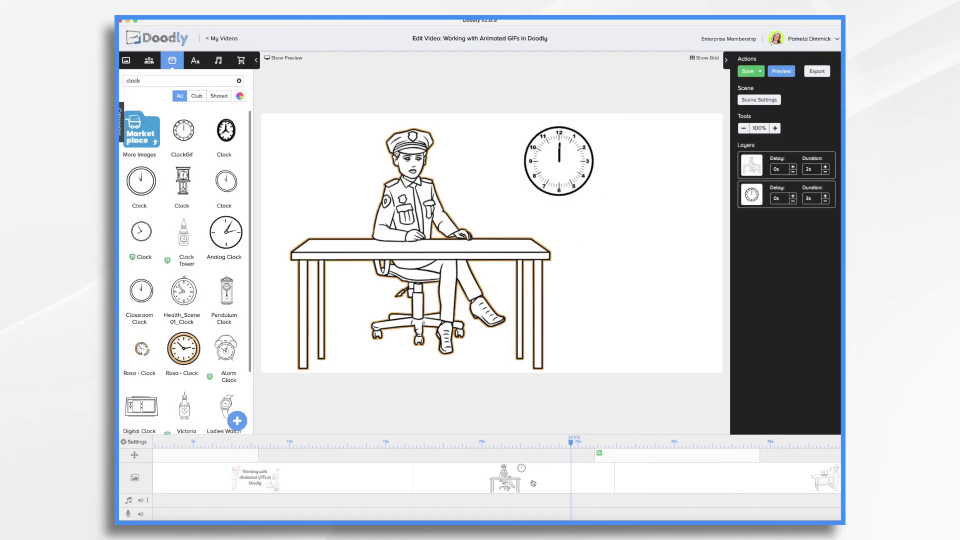
Step: Preview the policewoman scene with the animated clock
{"action": "left_click", "coordinate": [658, 459]}
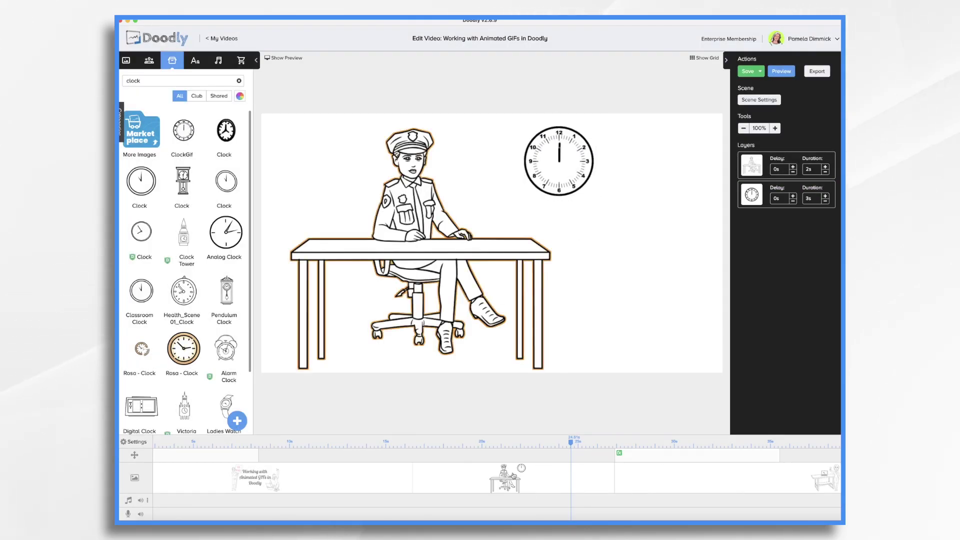
{"action": "right_click", "coordinate": [535, 483]}
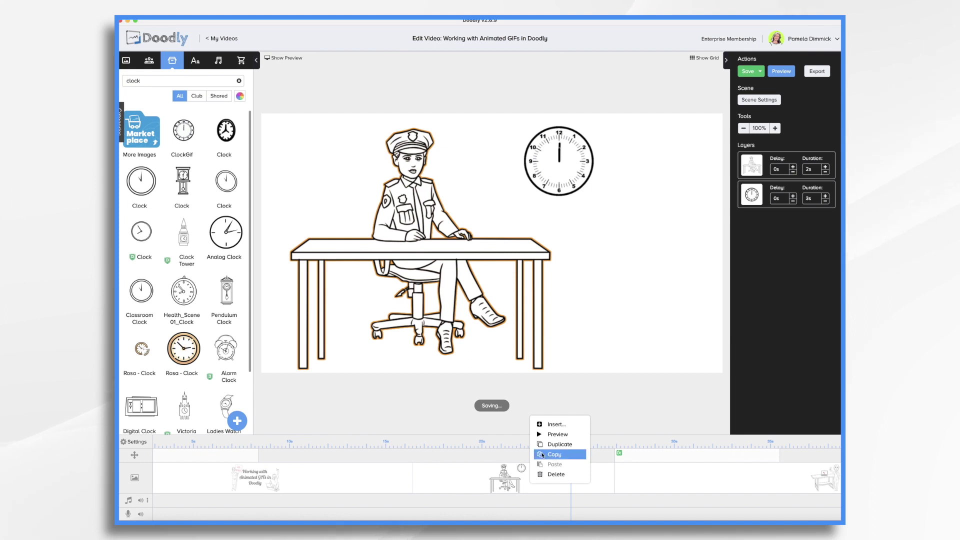
{"action": "left_click", "coordinate": [545, 435]}
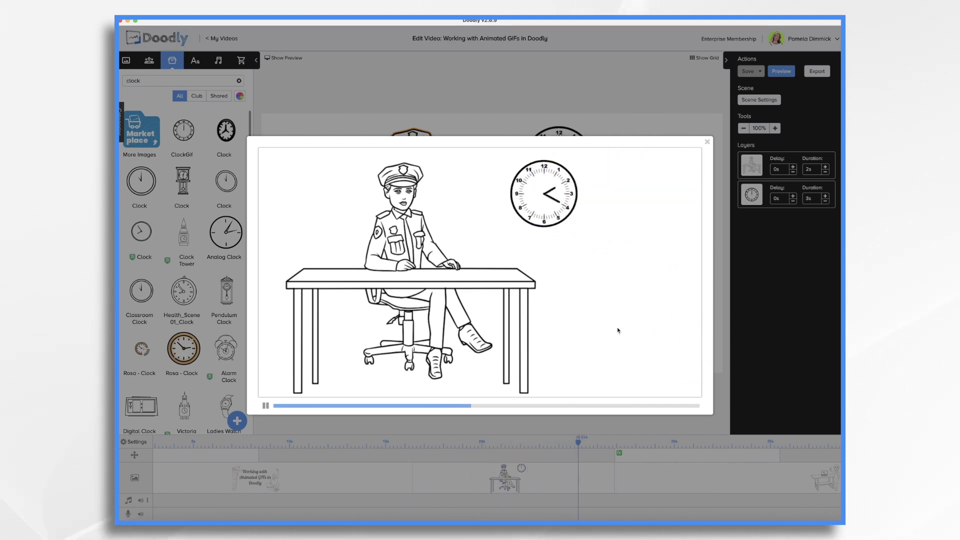
Step: Switch to the fishbowl scene and select the bubble element above the fish
{"action": "left_click", "coordinate": [718, 194]}
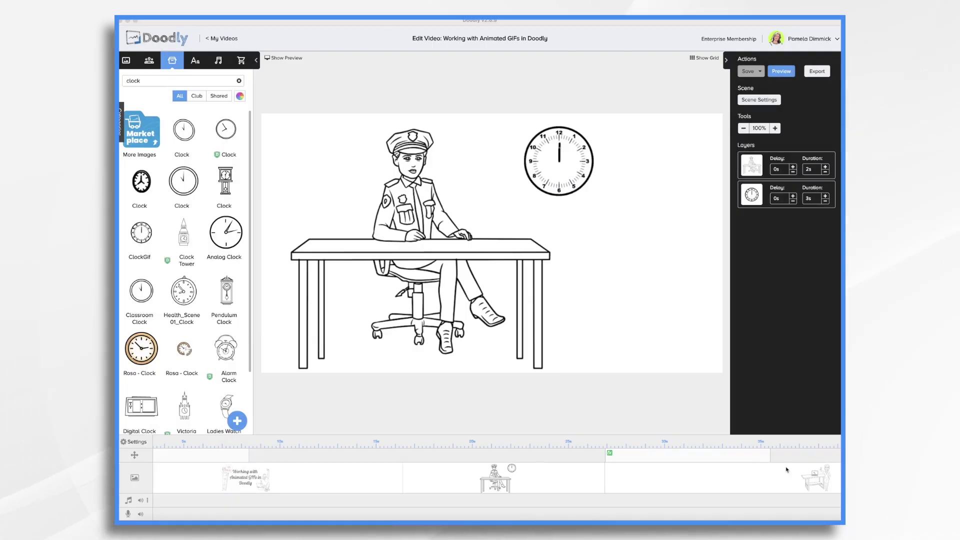
{"action": "scroll", "coordinate": [778, 482], "scroll_direction": "right", "scroll_amount": 10}
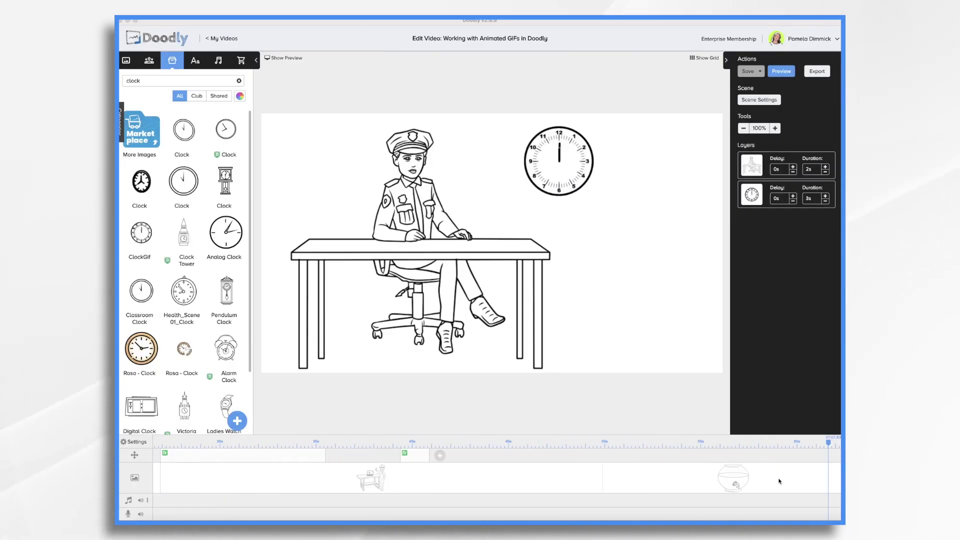
{"action": "left_click", "coordinate": [647, 485]}
{"action": "left_click", "coordinate": [646, 485]}
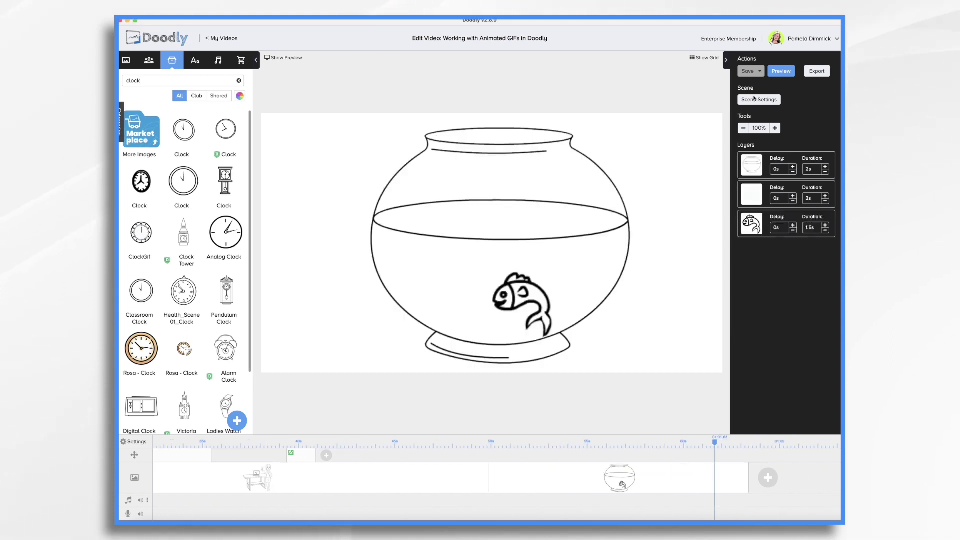
{"action": "left_click", "coordinate": [759, 201]}
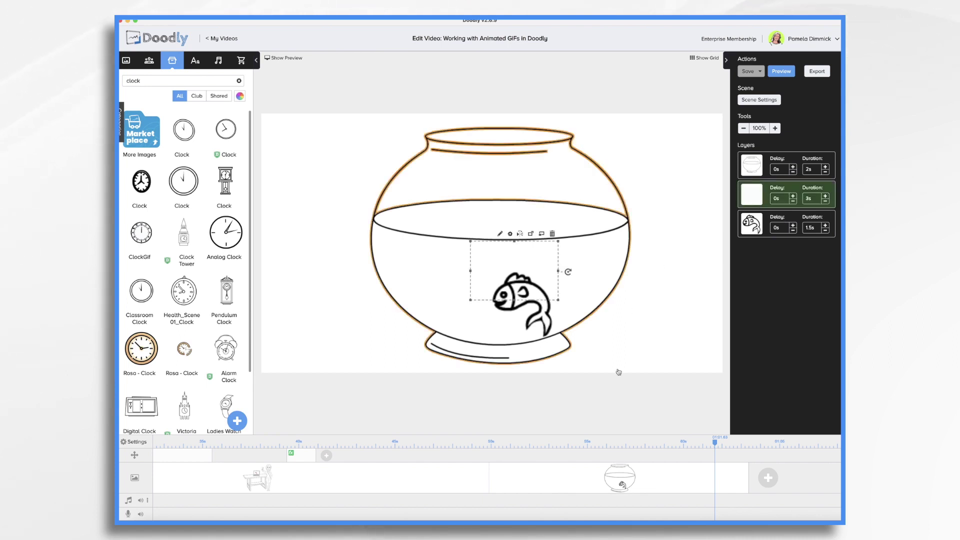
Step: Preview the fishbowl scene's animation with the bubble rising
{"action": "right_click", "coordinate": [644, 487]}
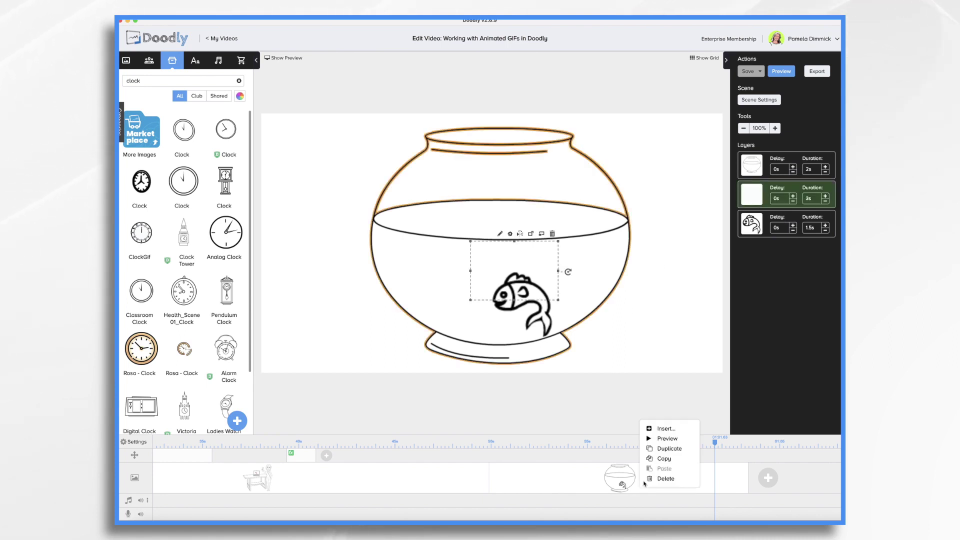
{"action": "left_click", "coordinate": [650, 441]}
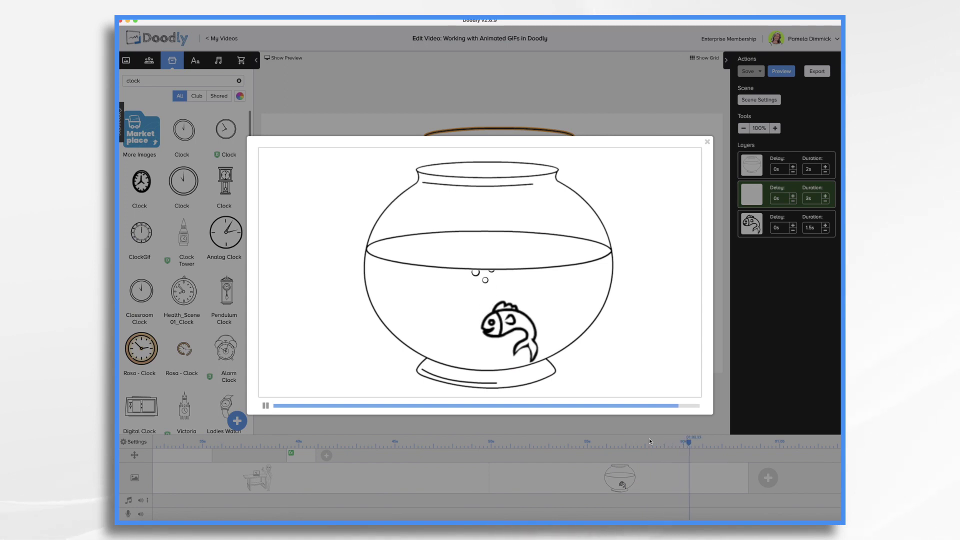
{"action": "left_click", "coordinate": [707, 142]}
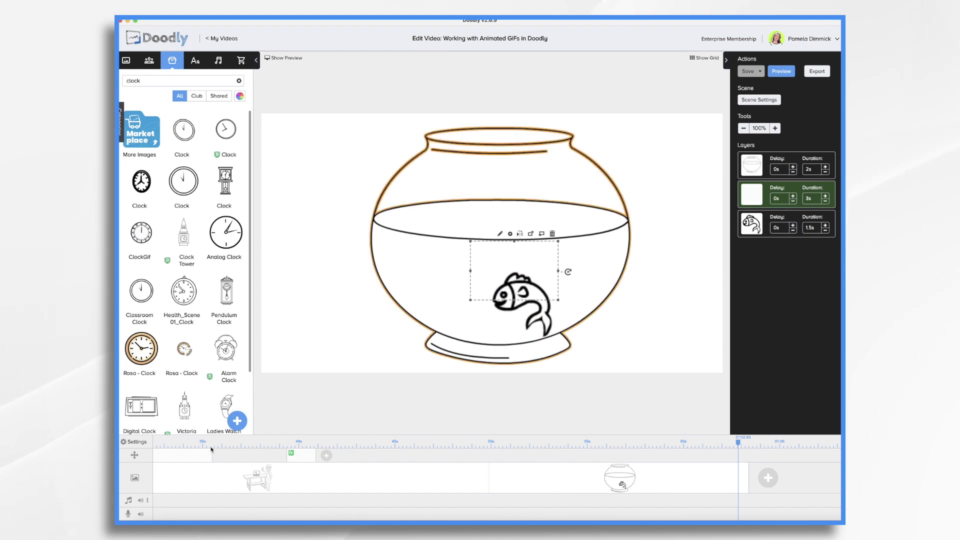
Step: Set Erase mode to Off in the Video Settings and apply it
{"action": "left_click", "coordinate": [139, 443]}
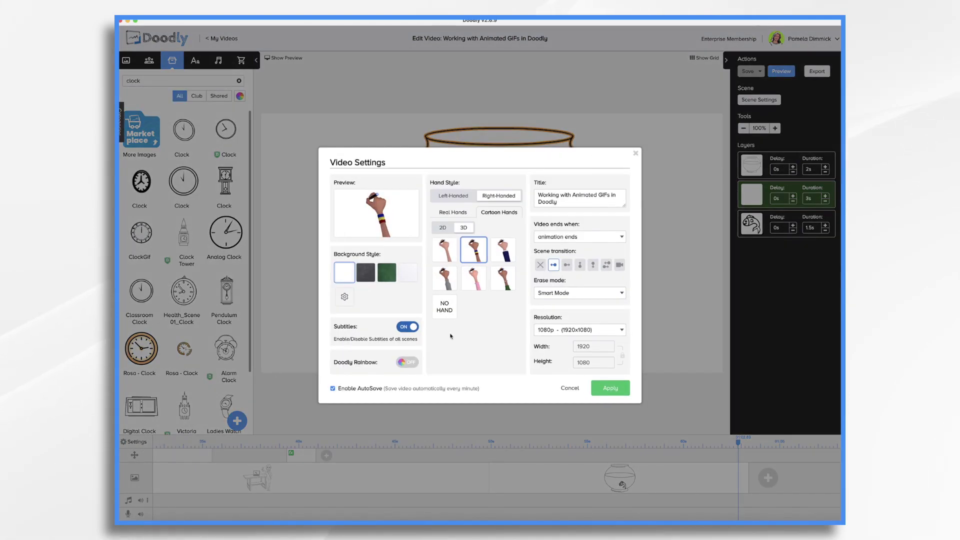
{"action": "left_click", "coordinate": [580, 294]}
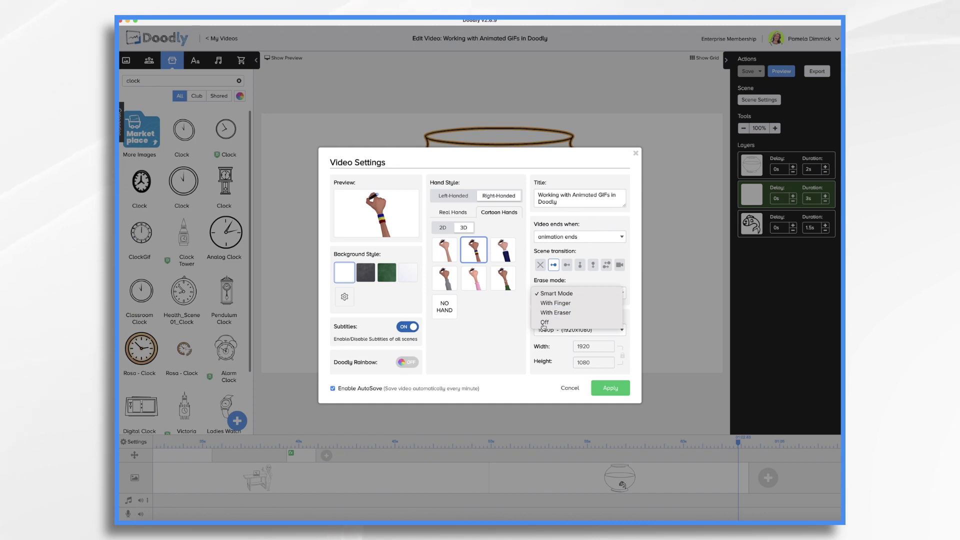
{"action": "left_click", "coordinate": [575, 324]}
{"action": "left_click", "coordinate": [611, 387]}
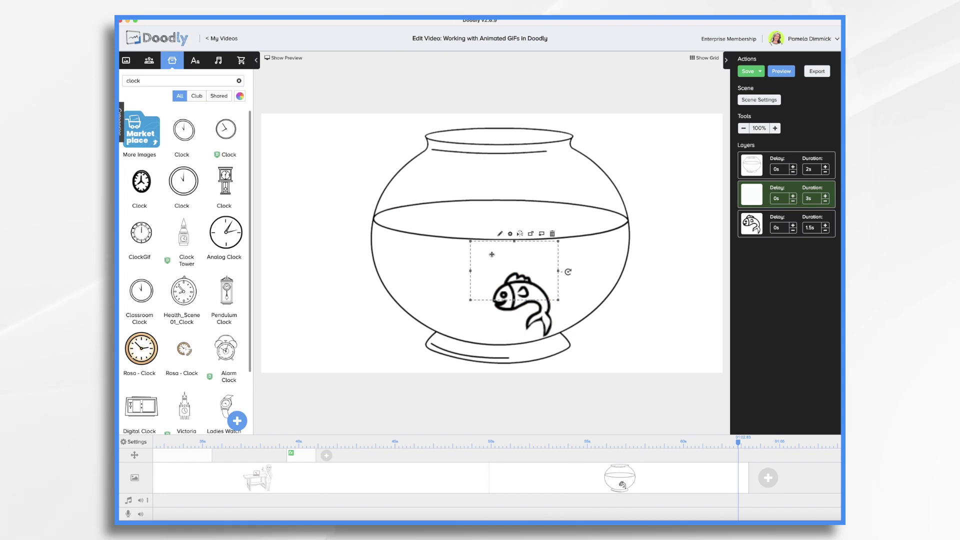
Step: Nudge the GIF layer over the fish's head and restore it above the fish in the layer stack
{"action": "mouse_move", "coordinate": [492, 254]}
{"action": "left_mouse_down"}
{"action": "mouse_move", "coordinate": [472, 206]}
{"action": "mouse_move", "coordinate": [461, 220]}
{"action": "mouse_move", "coordinate": [483, 228]}
{"action": "mouse_move", "coordinate": [482, 206]}
{"action": "mouse_move", "coordinate": [483, 255]}
{"action": "mouse_move", "coordinate": [483, 239]}
{"action": "left_mouse_up"}
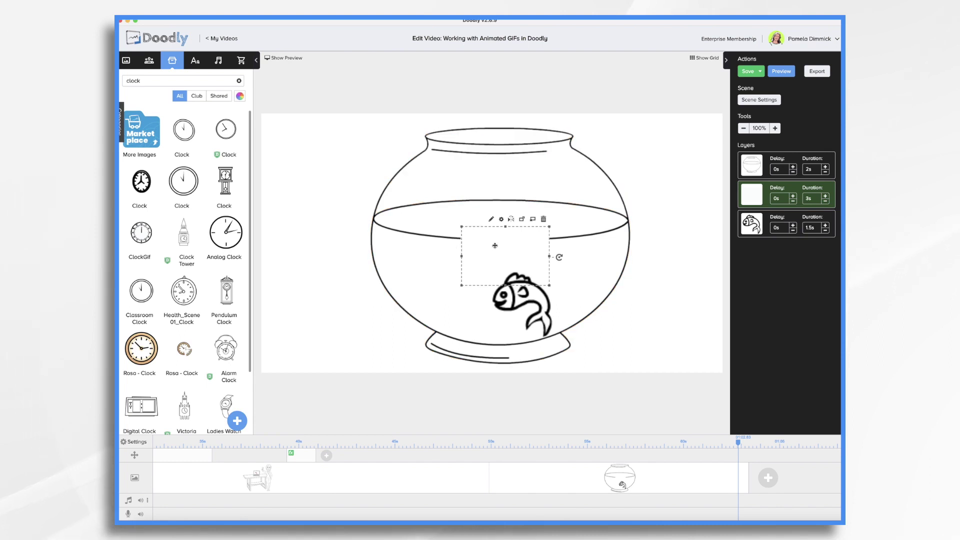
{"action": "left_click_drag", "start_coordinate": [495, 246], "coordinate": [491, 260]}
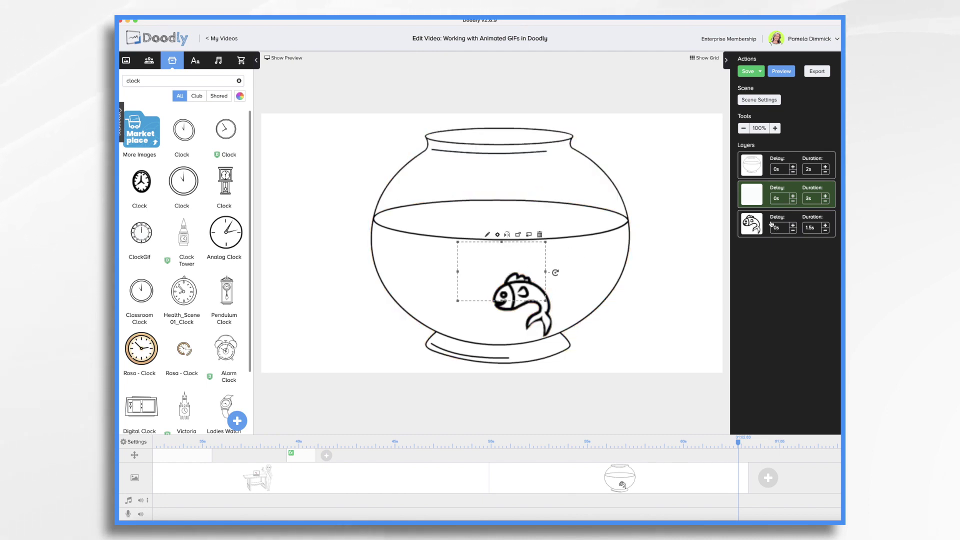
{"action": "left_click_drag", "start_coordinate": [753, 224], "coordinate": [767, 205]}
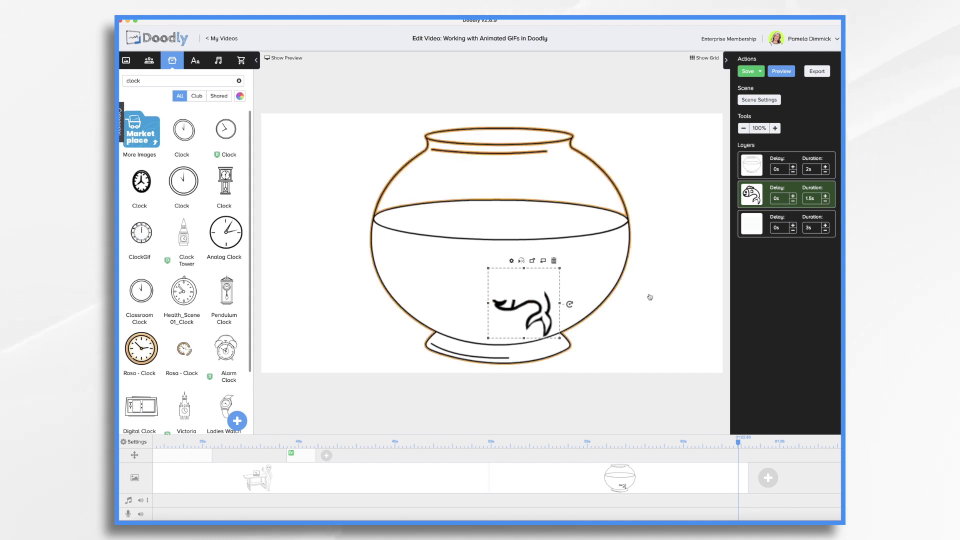
{"action": "left_click_drag", "start_coordinate": [766, 223], "coordinate": [759, 192]}
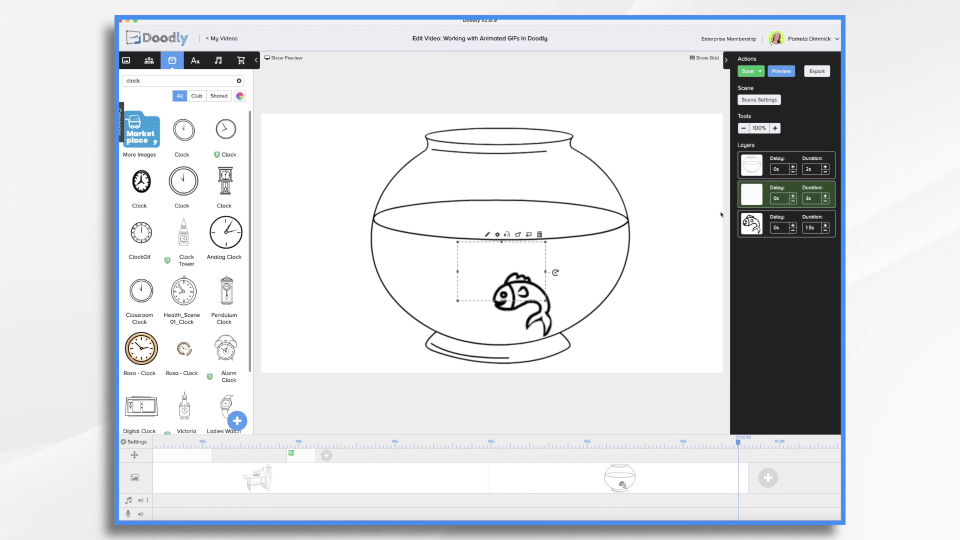
{"action": "right_click", "coordinate": [651, 479]}
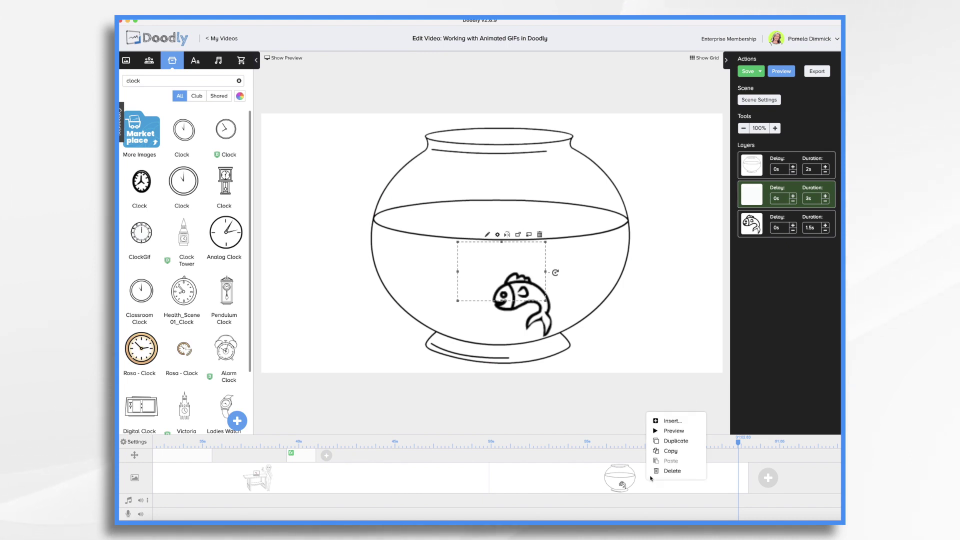
{"action": "left_click", "coordinate": [669, 432]}
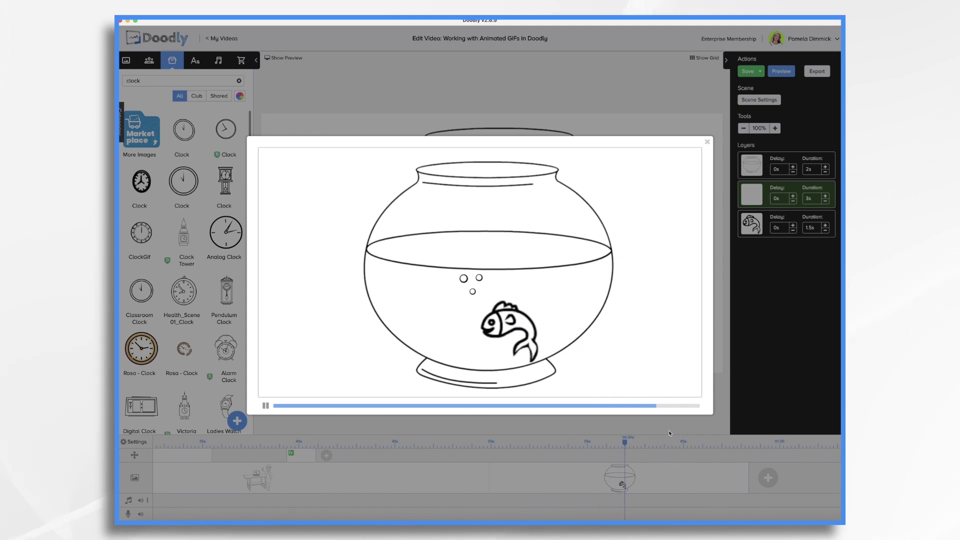
{"action": "left_click", "coordinate": [708, 142]}
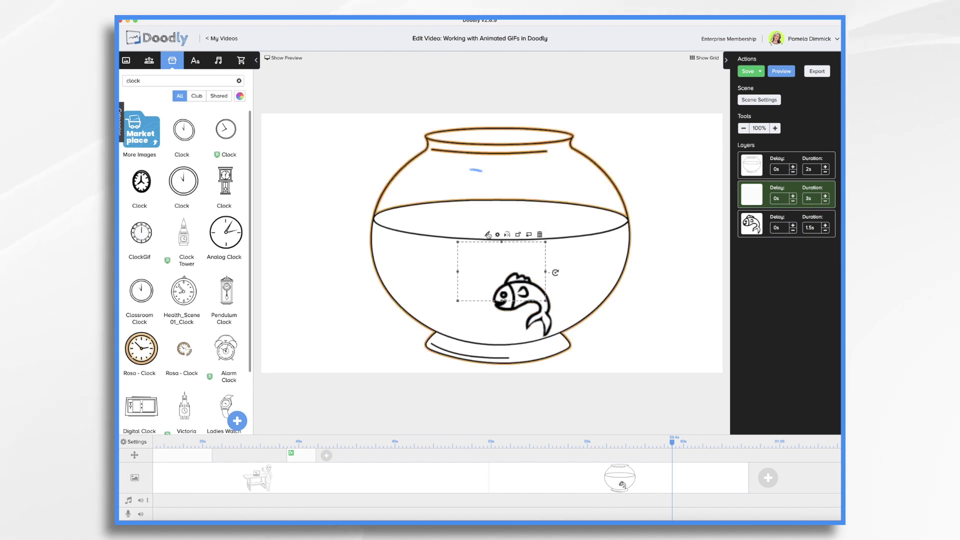
Step: Change the Bubbles GIF asset's Reveal Mode from Draw to Fade and save it
{"action": "left_click", "coordinate": [488, 235]}
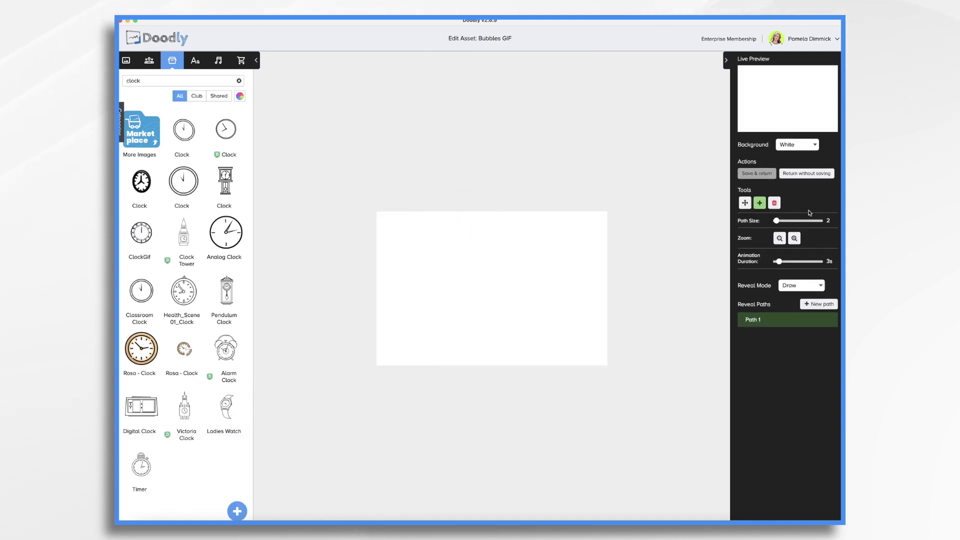
{"action": "left_click", "coordinate": [810, 288]}
{"action": "left_click", "coordinate": [794, 295]}
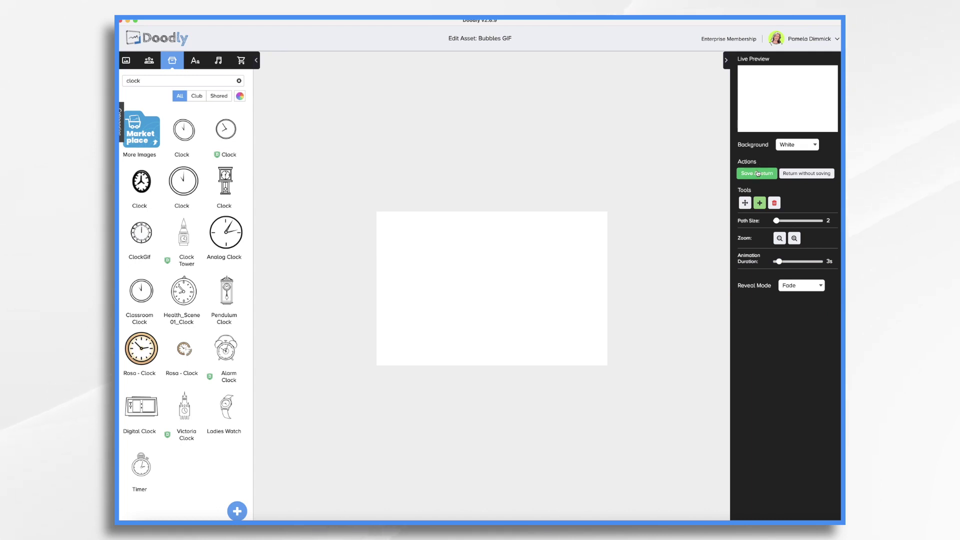
{"action": "left_click", "coordinate": [758, 174]}
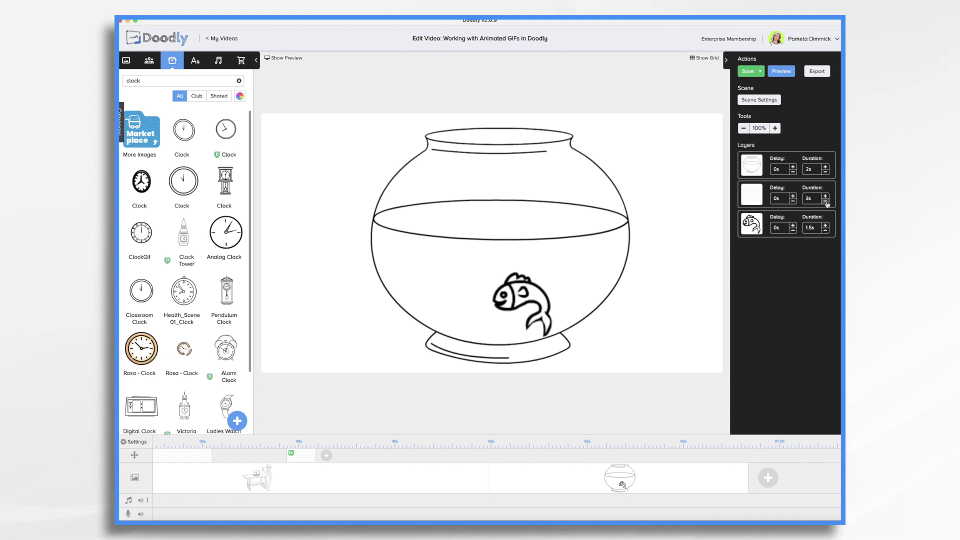
Step: Cut the bubbles GIF layer's duration to 1s and preview the fishbowl scene
{"action": "left_click", "coordinate": [826, 201]}
{"action": "left_click", "coordinate": [826, 201]}
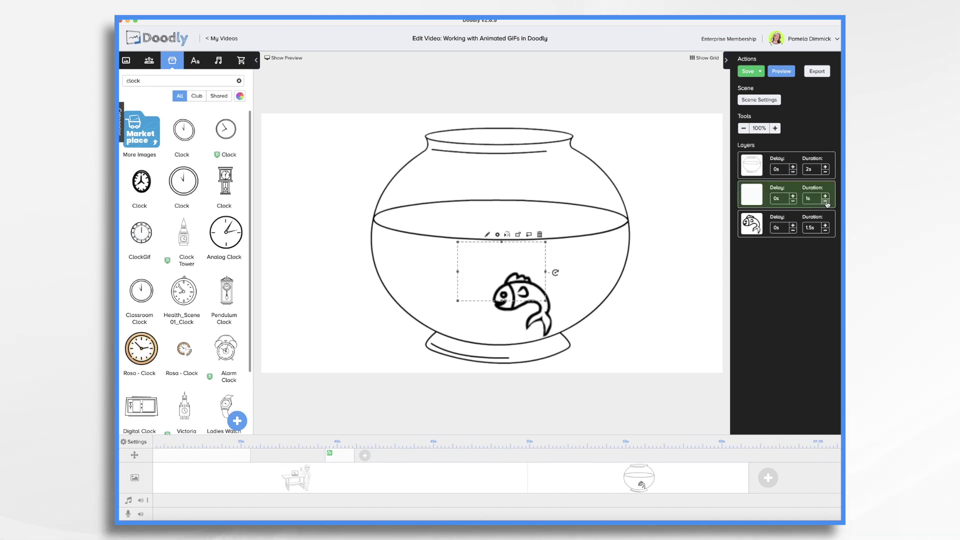
{"action": "right_click", "coordinate": [667, 480]}
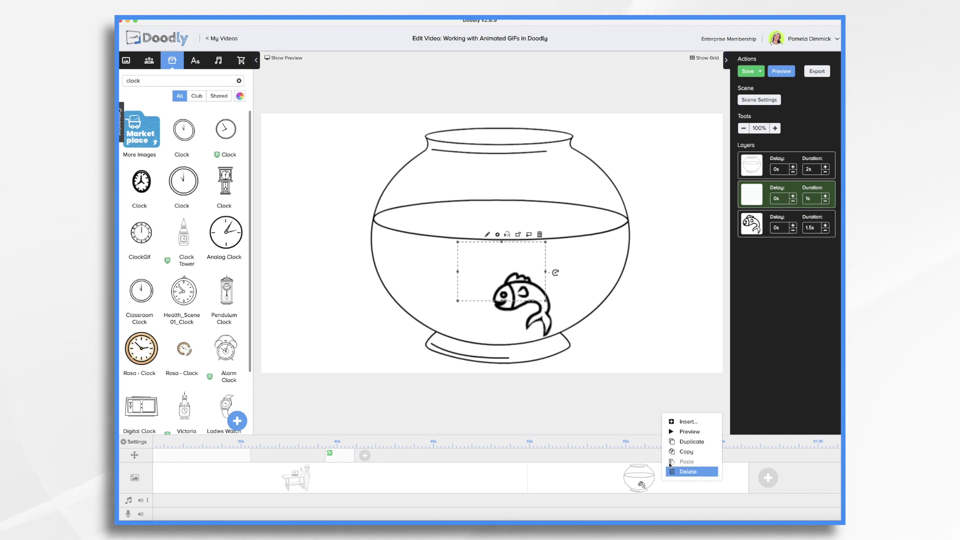
{"action": "left_click", "coordinate": [674, 430]}
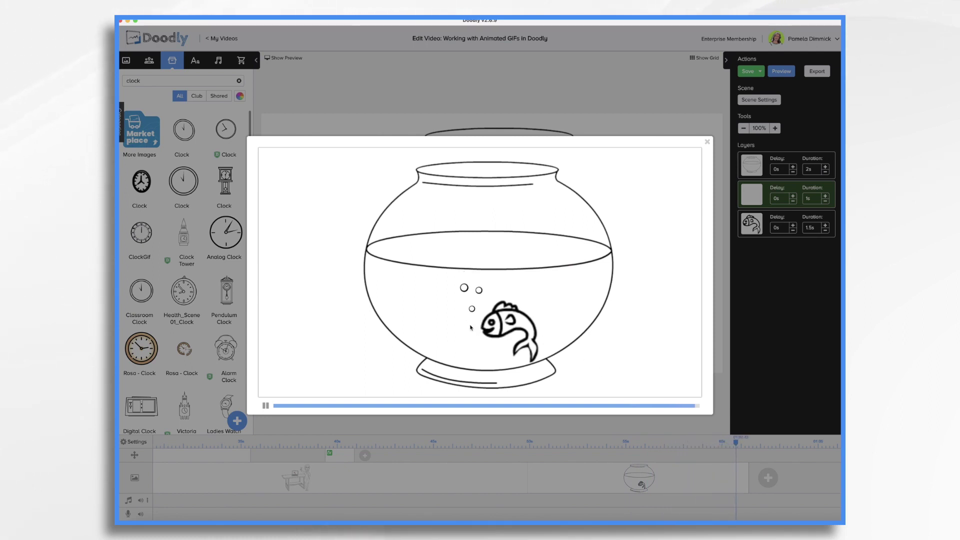
{"action": "left_click", "coordinate": [708, 143]}
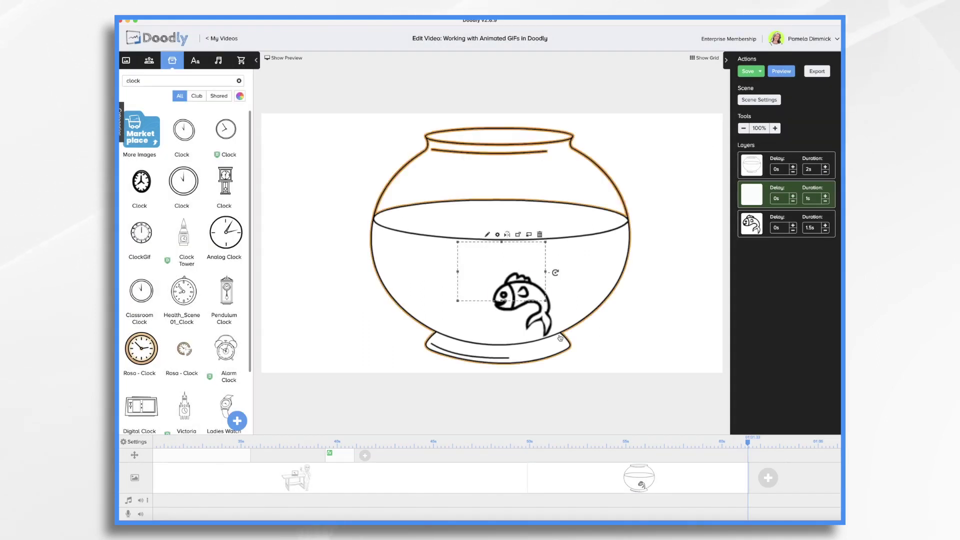
Step: Nudge the fish slightly left in the bowl, then preview the fishbowl scene
{"action": "left_click", "coordinate": [541, 309]}
{"action": "left_click_drag", "start_coordinate": [541, 308], "coordinate": [532, 310]}
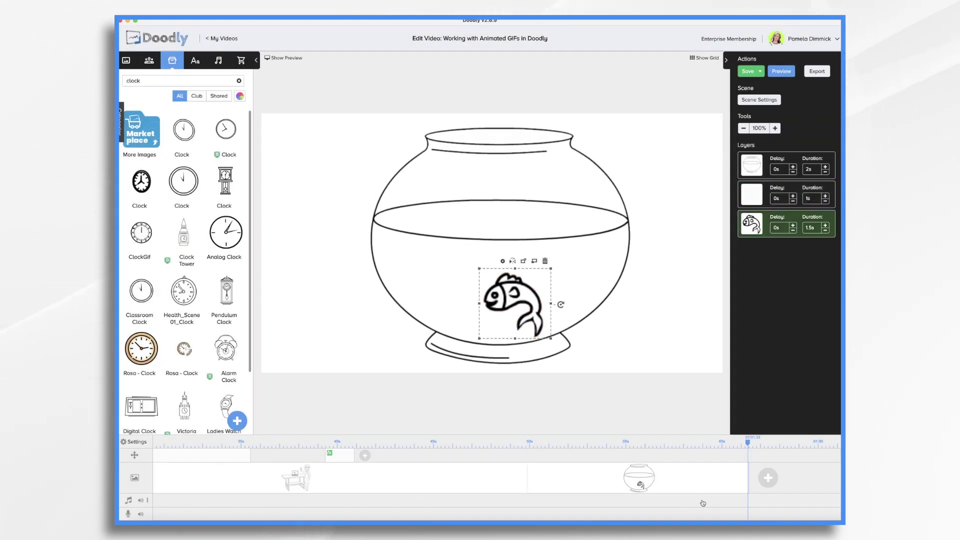
{"action": "right_click", "coordinate": [685, 482]}
{"action": "left_click", "coordinate": [689, 436]}
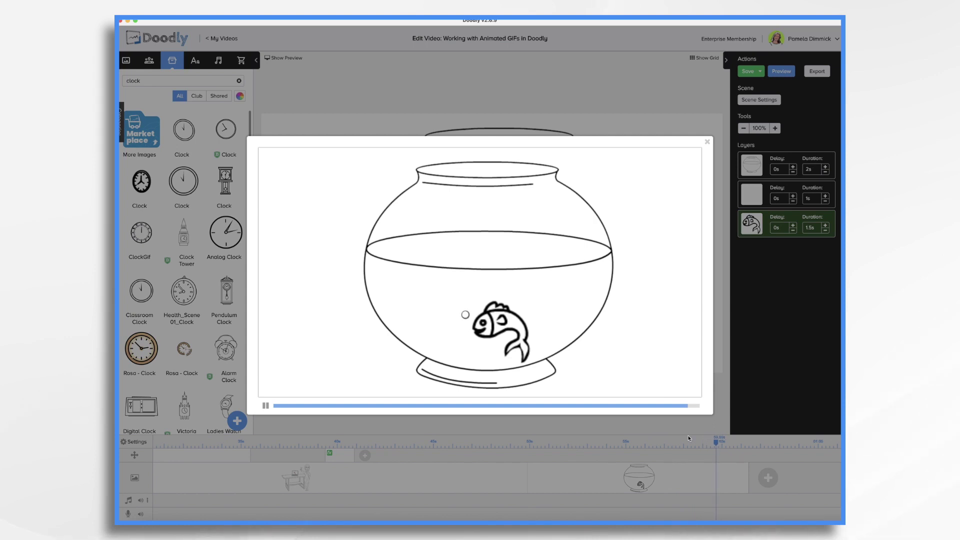
{"action": "left_click", "coordinate": [707, 142]}
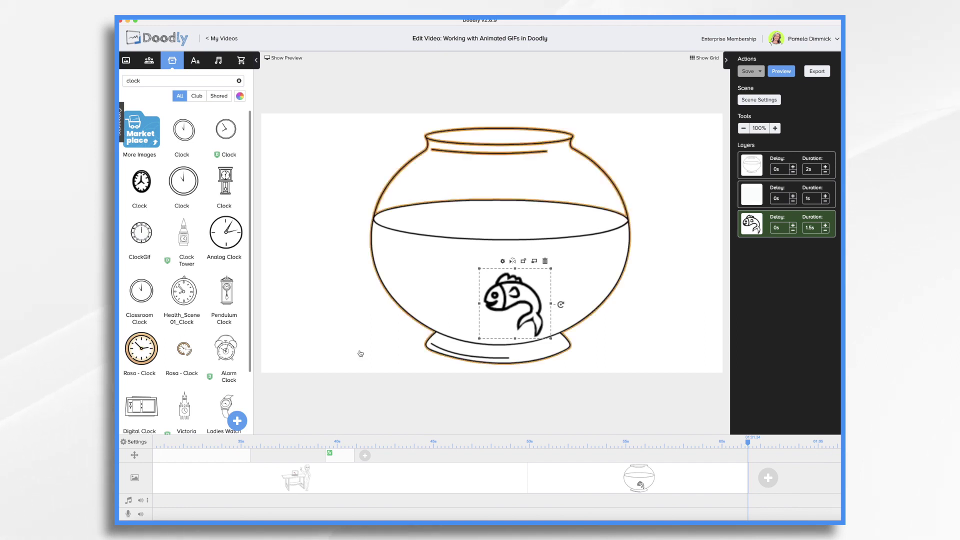
Step: Select the desk-and-woman scene on the timeline and preview its laptop GIF animation
{"action": "left_click", "coordinate": [346, 486]}
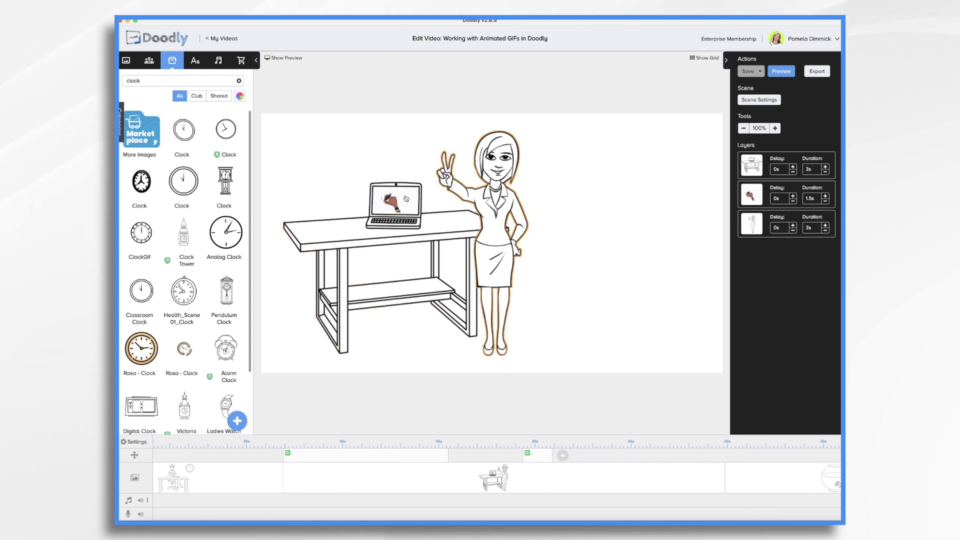
{"action": "right_click", "coordinate": [550, 483]}
{"action": "left_click", "coordinate": [561, 436]}
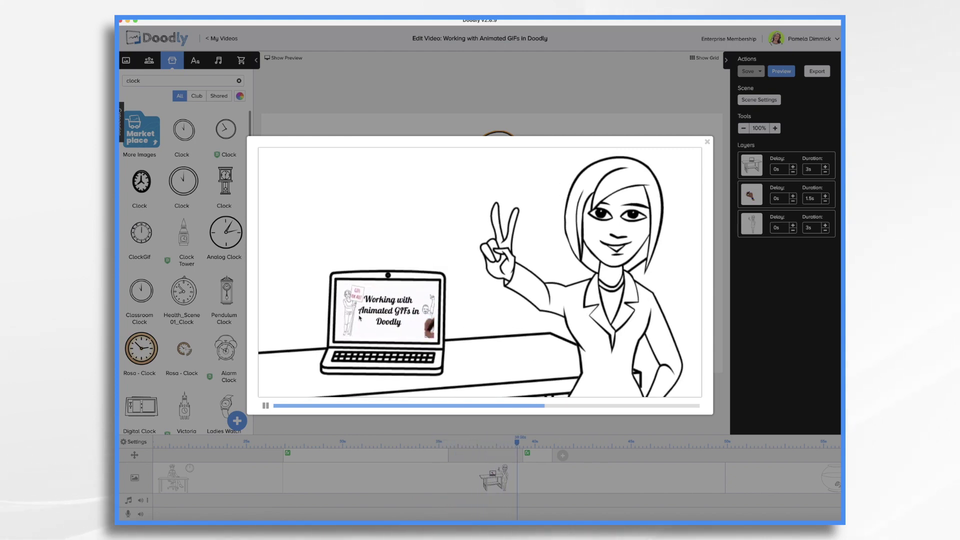
{"action": "left_click", "coordinate": [707, 144]}
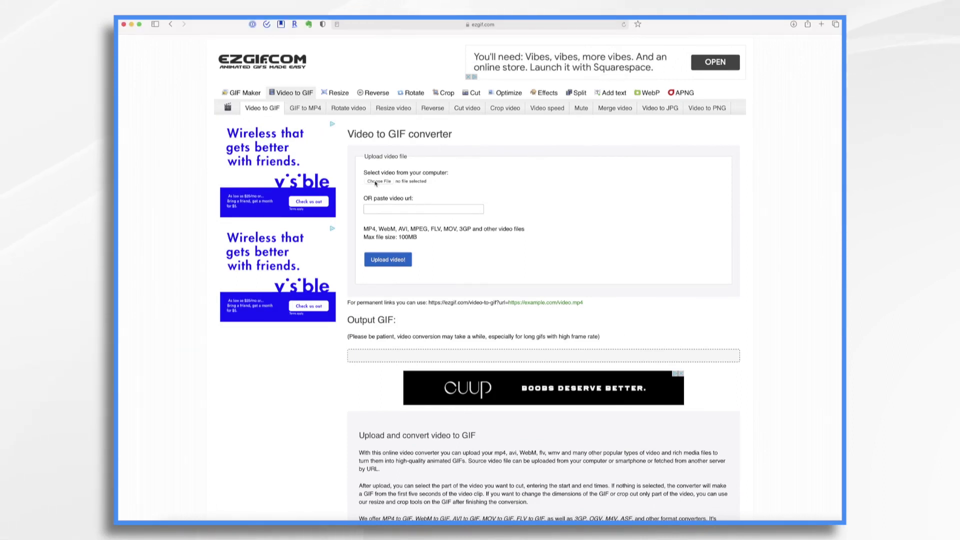
Step: Choose the Doodly Example .mp4 from the Week 2 folder for upload
{"action": "left_click", "coordinate": [377, 182]}
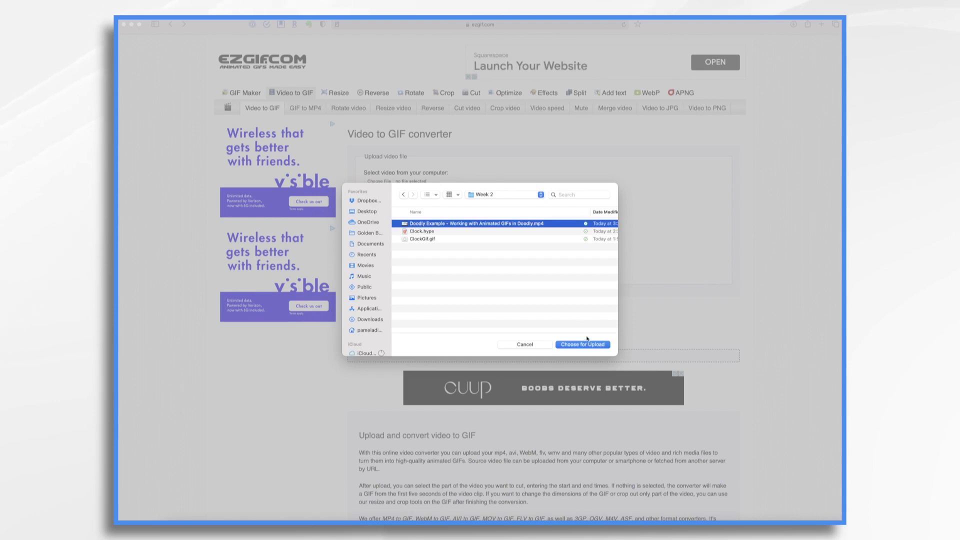
{"action": "left_click", "coordinate": [584, 344]}
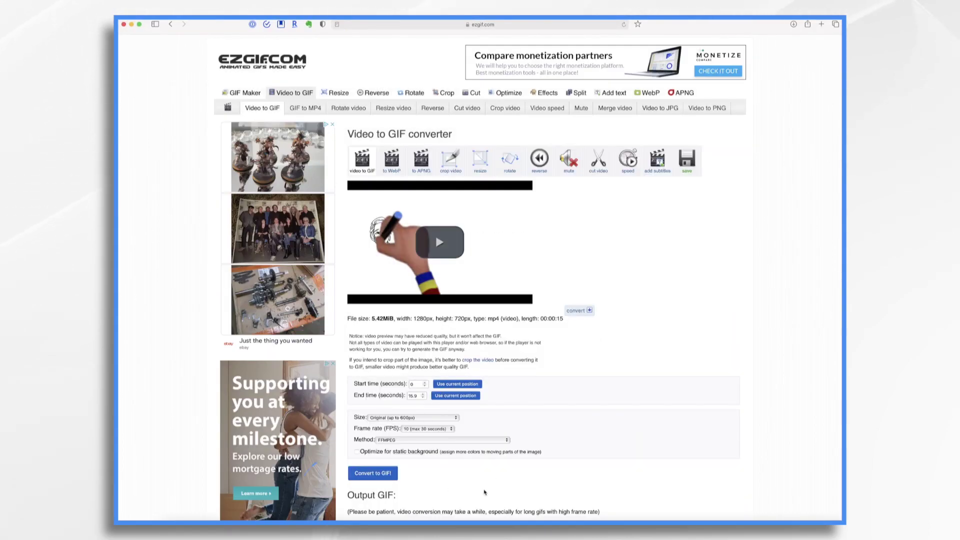
Step: Download the converted 600x338 output GIF (3.3MiB, 159 frames), allowing the download in Safari
{"action": "scroll", "coordinate": [492, 479], "scroll_direction": "down", "scroll_amount": 2}
{"action": "scroll", "coordinate": [492, 479], "scroll_direction": "down", "scroll_amount": 7}
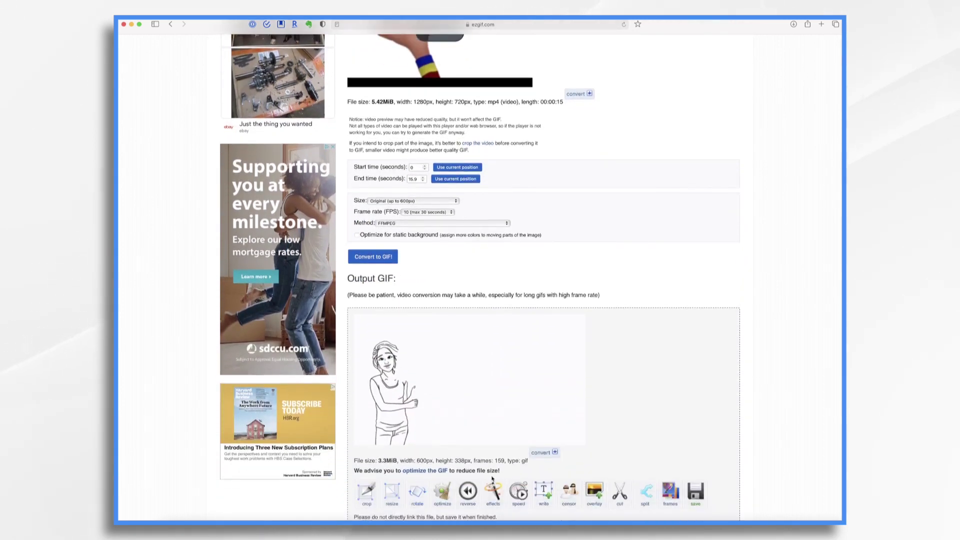
{"action": "scroll", "coordinate": [492, 480], "scroll_direction": "down", "scroll_amount": 5}
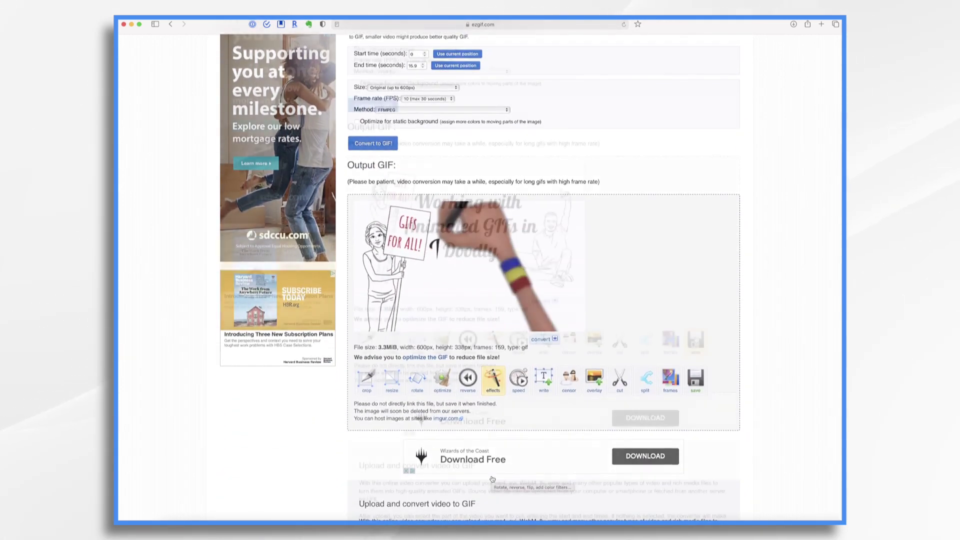
{"action": "scroll", "coordinate": [493, 479], "scroll_direction": "down", "scroll_amount": 2}
{"action": "left_click", "coordinate": [696, 341]}
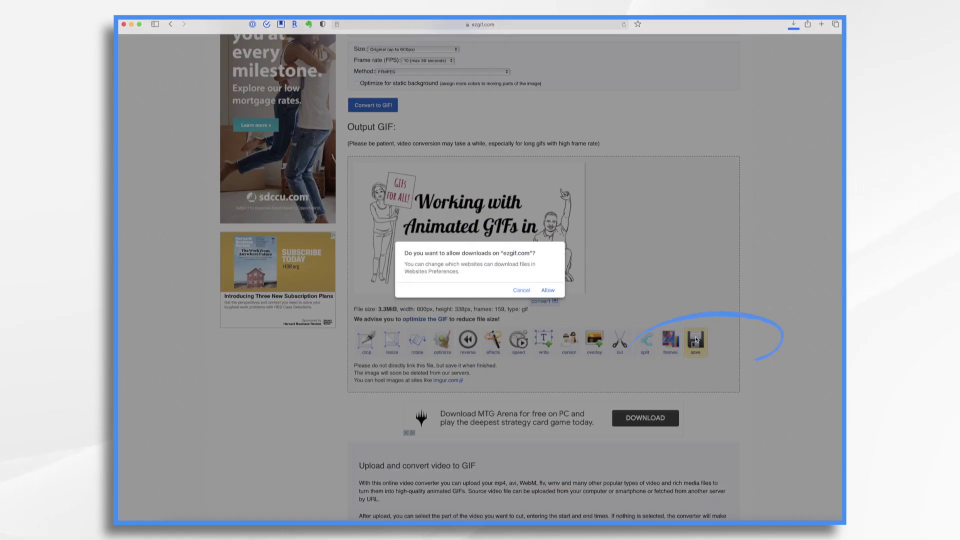
{"action": "left_click", "coordinate": [548, 290]}
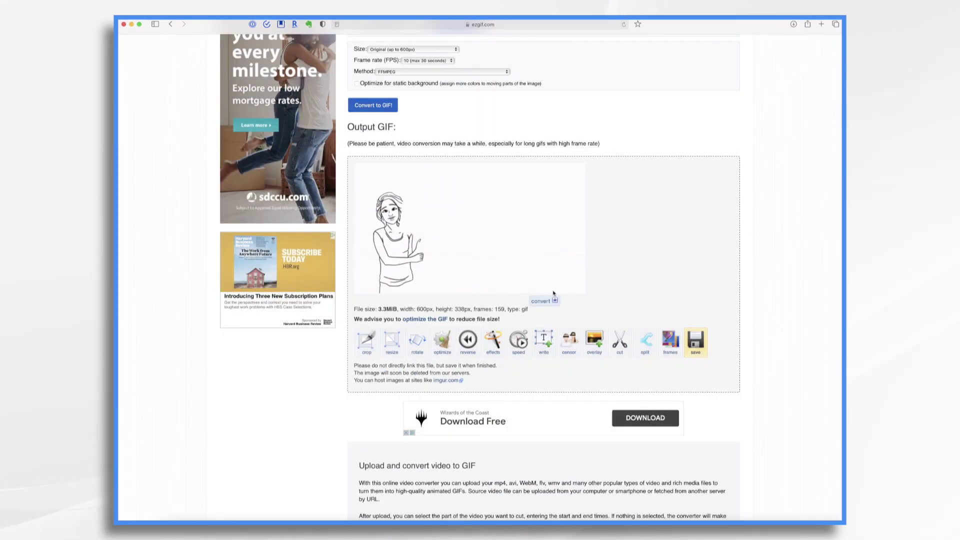